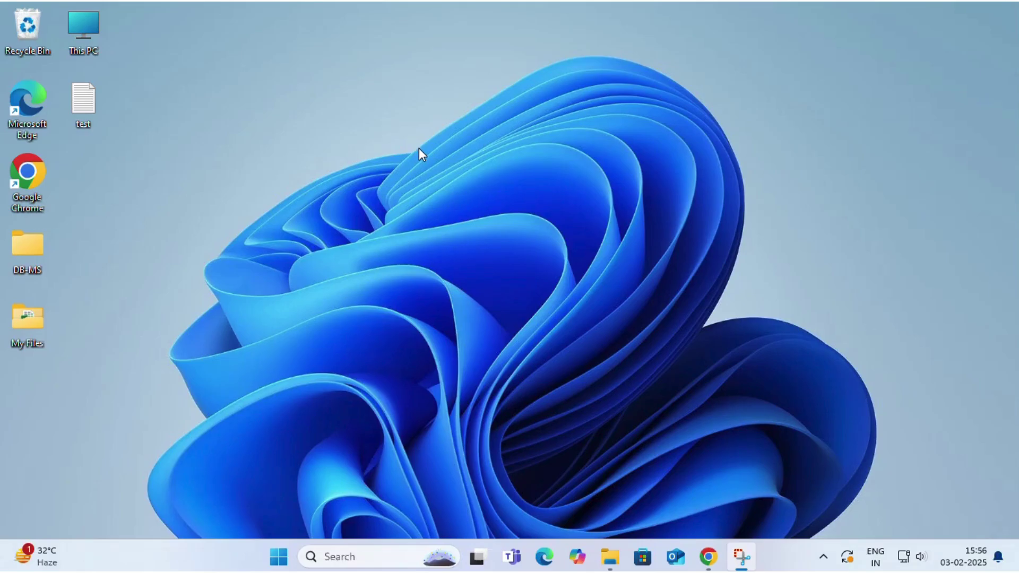
Launch Chrome and search Google for 'apache maven download'
double_click(26, 183)
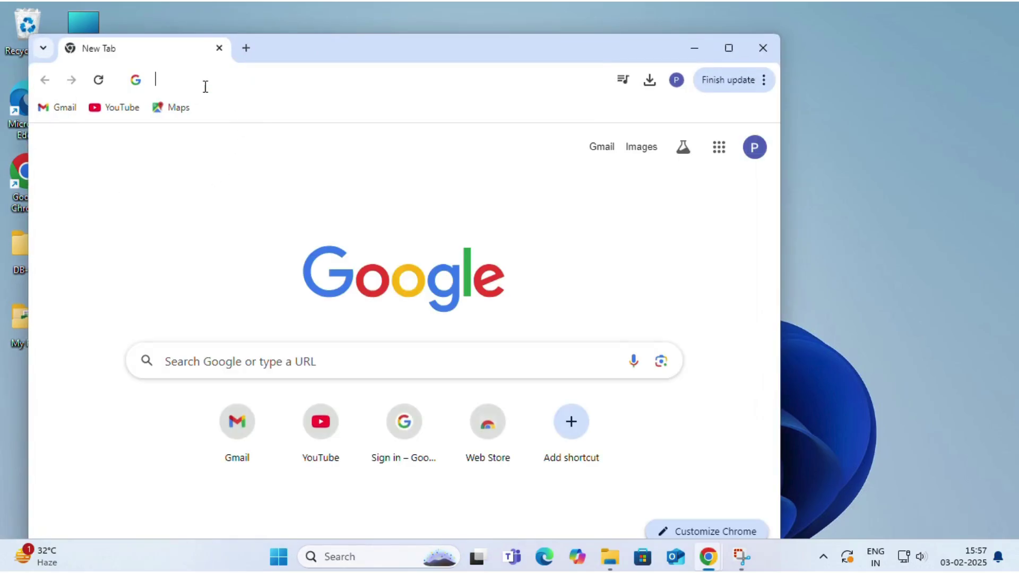
type("ap")
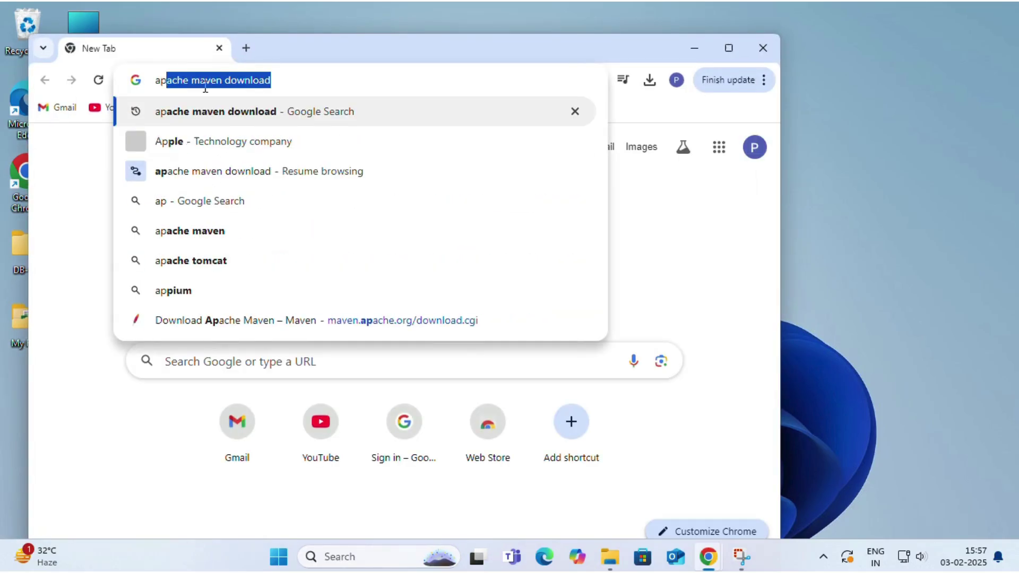
type("ache")
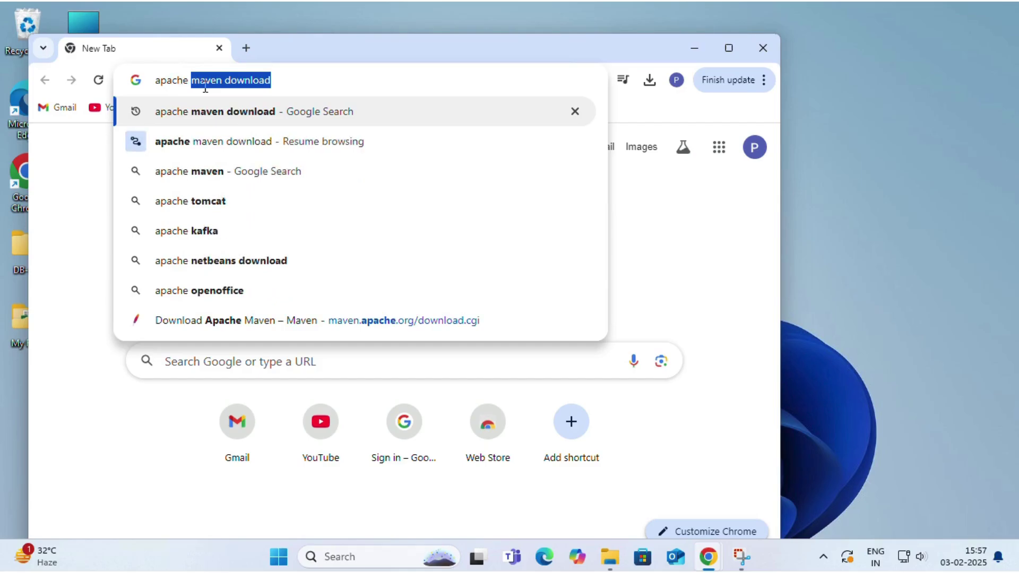
key("Return")
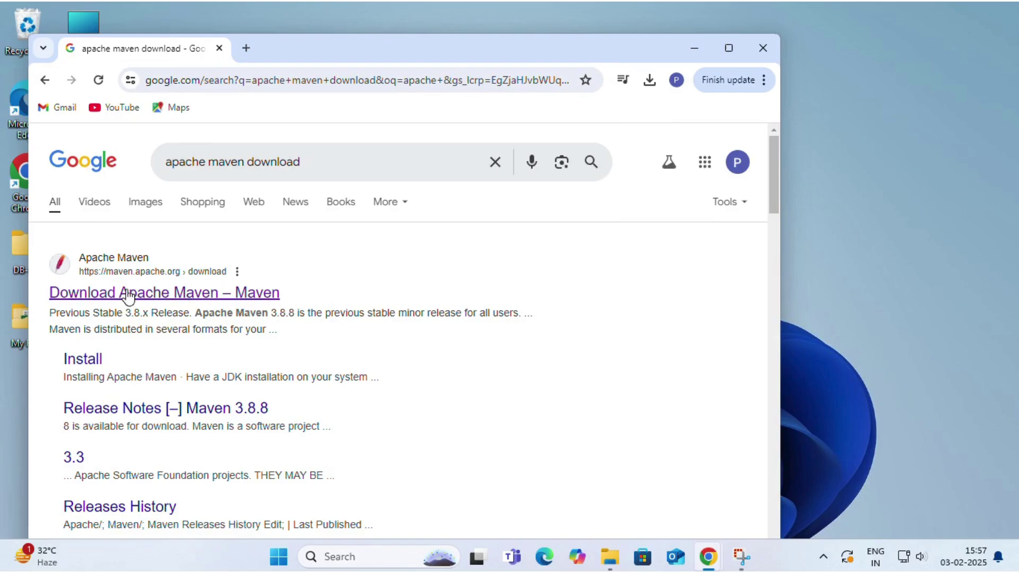
Download apache-maven-3.9.9-bin.zip from the official Maven download page, then close Chrome
left_click(138, 299)
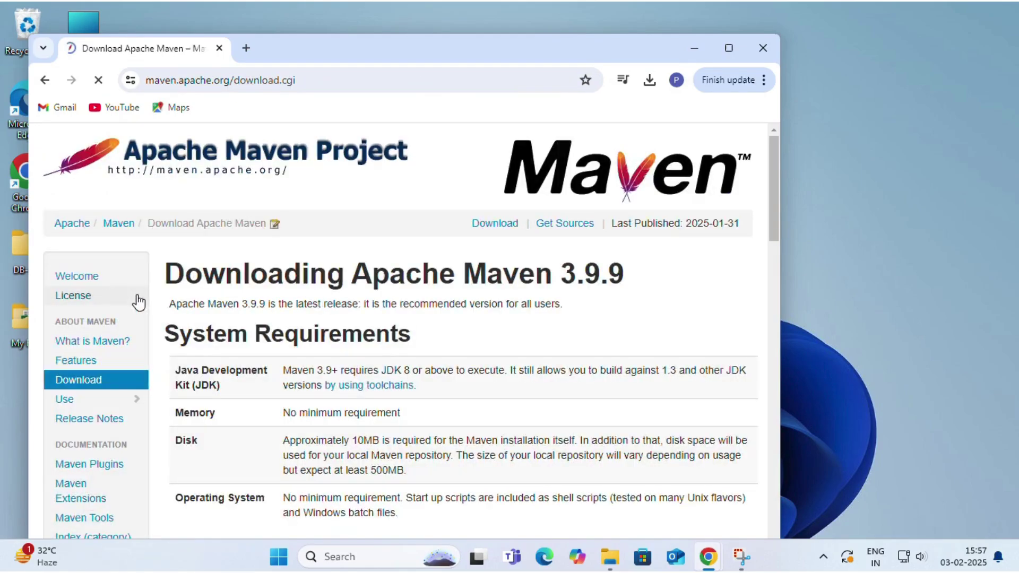
left_click(728, 48)
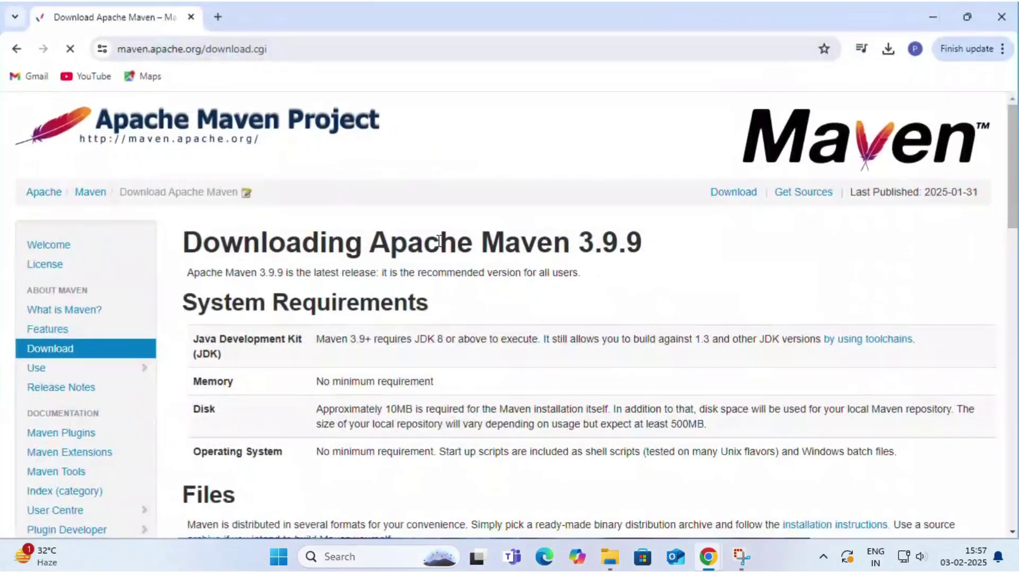
scroll(362, 257, "down", 3)
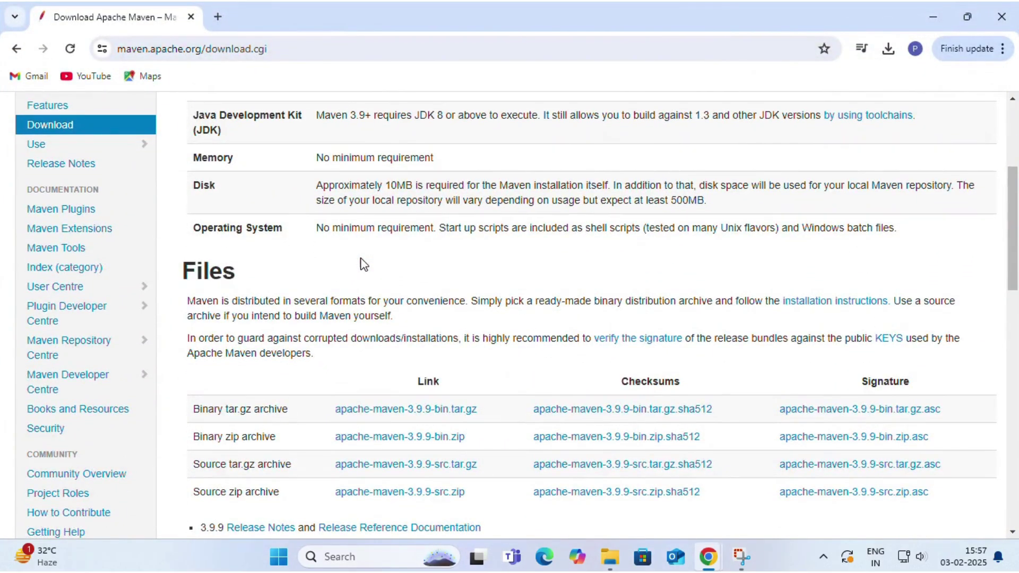
scroll(361, 264, "down", 2)
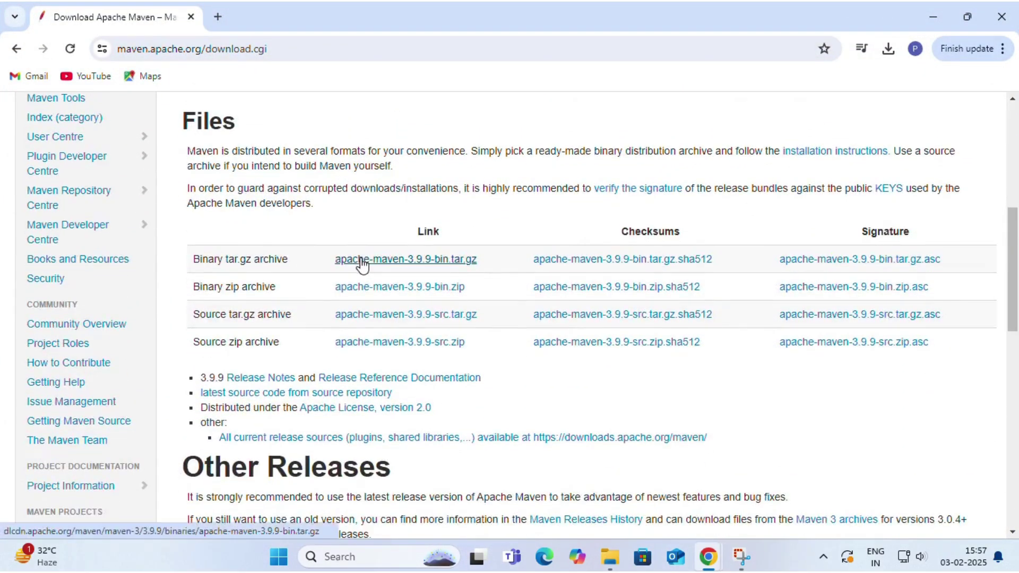
scroll(359, 266, "down", 1)
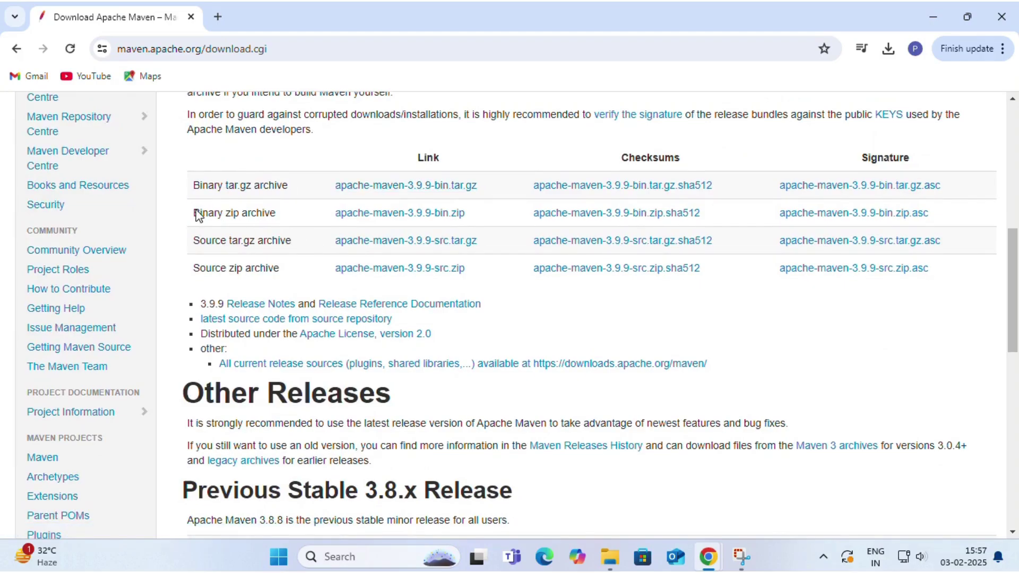
left_click_drag(195, 215, 280, 216)
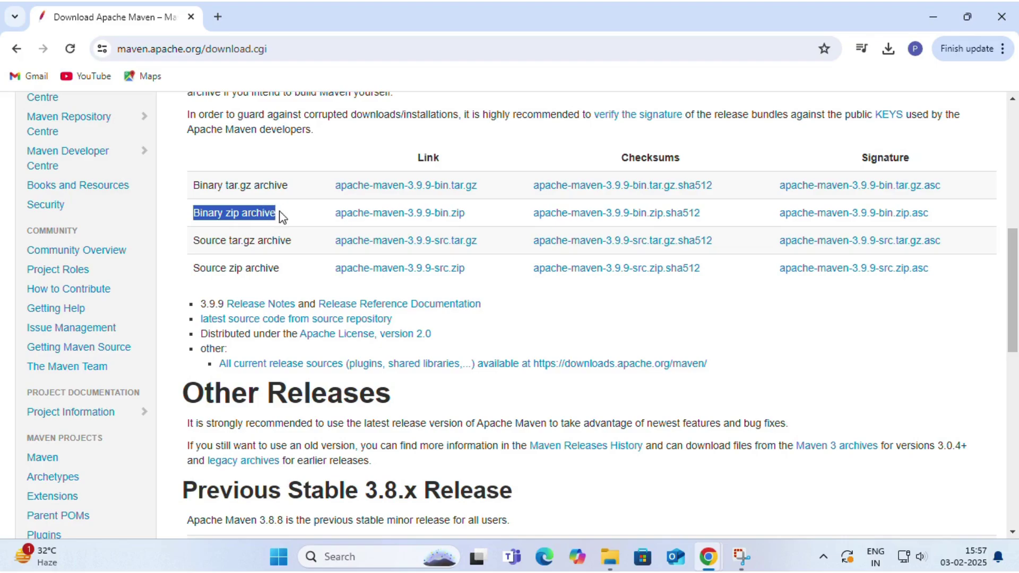
left_click(412, 220)
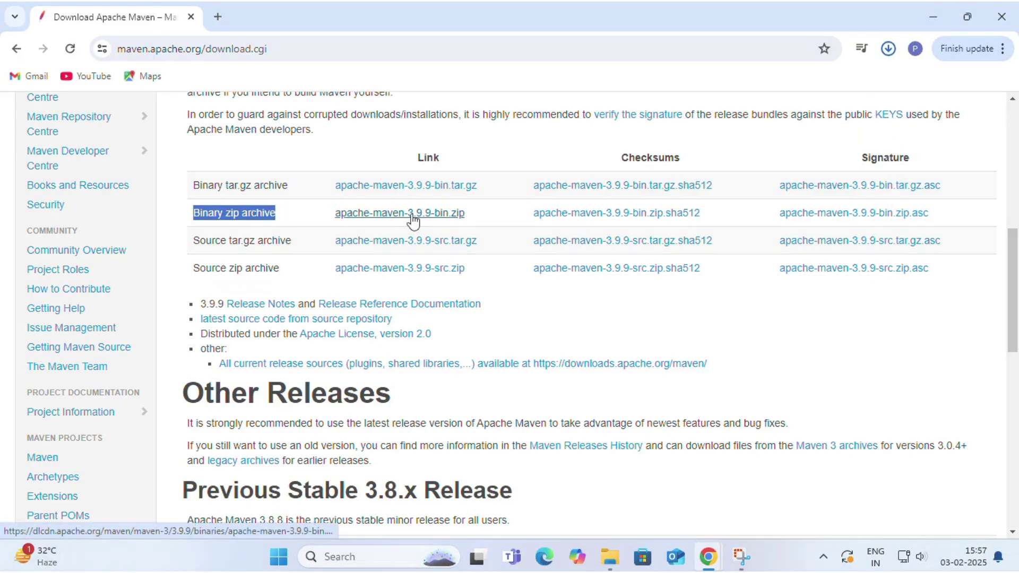
scroll(571, 226, "up", 1)
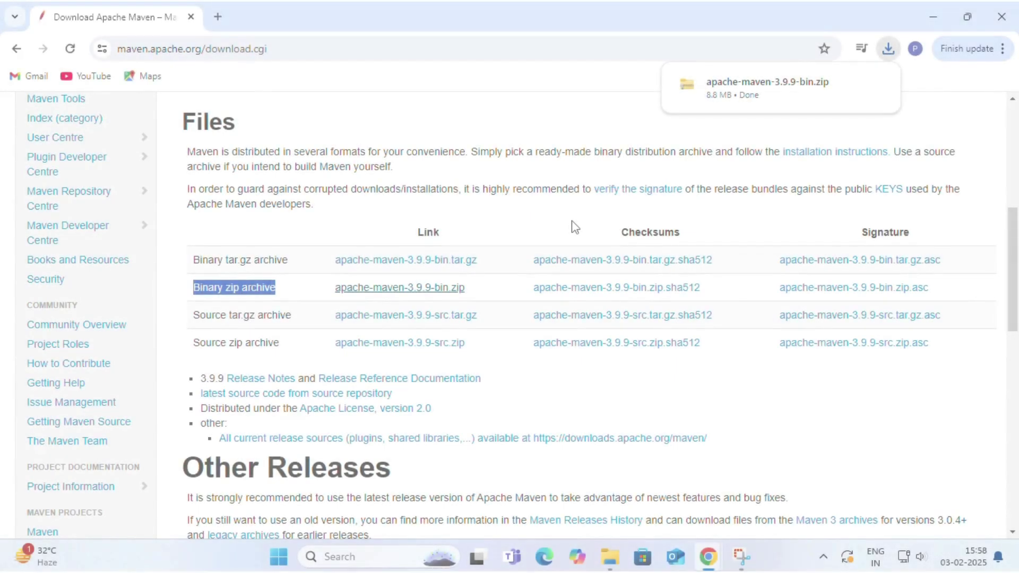
left_click(1001, 21)
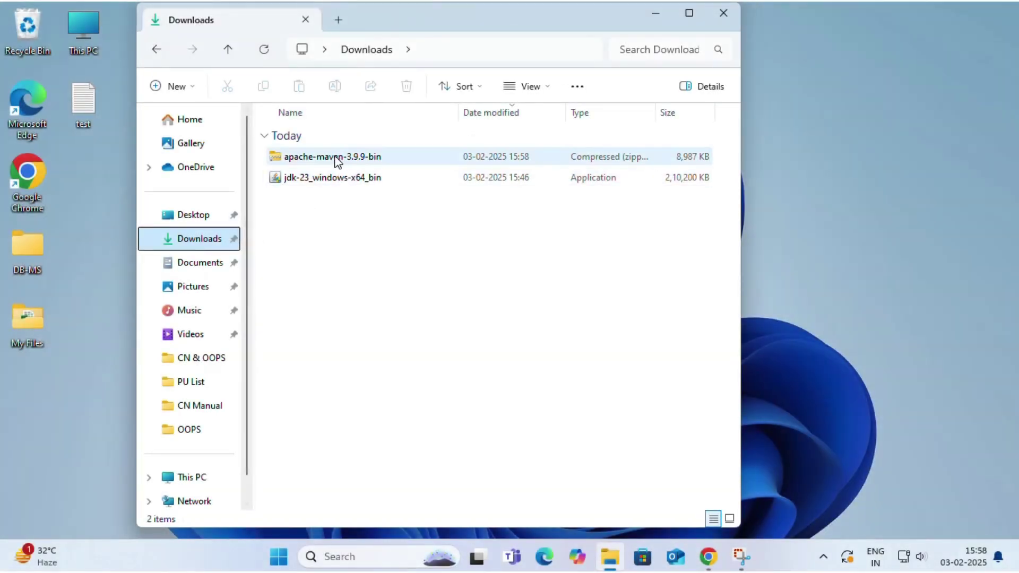
Extract All the Maven zip directly into Downloads, removing the trailing folder from the destination
left_click(335, 161)
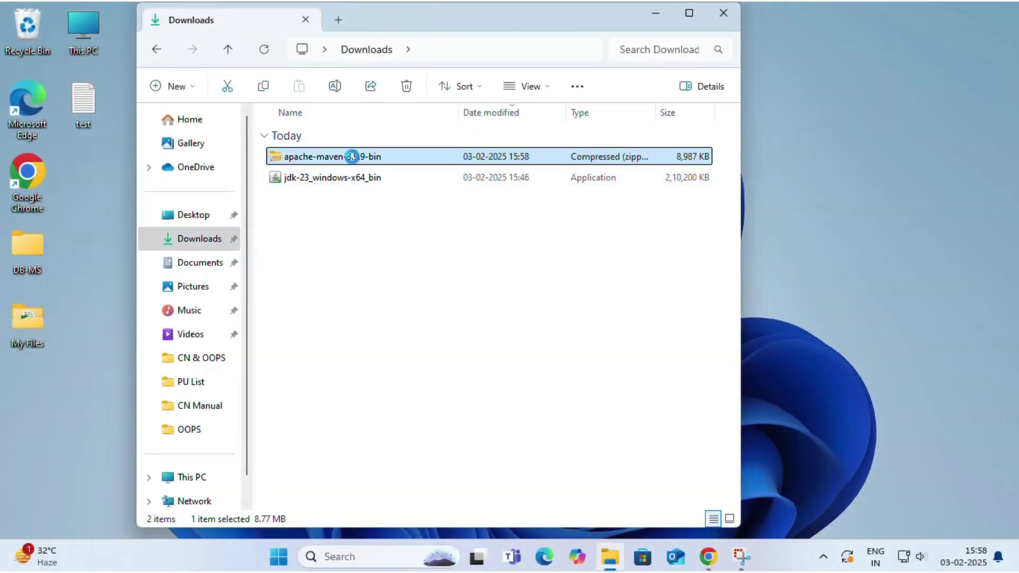
right_click(359, 164)
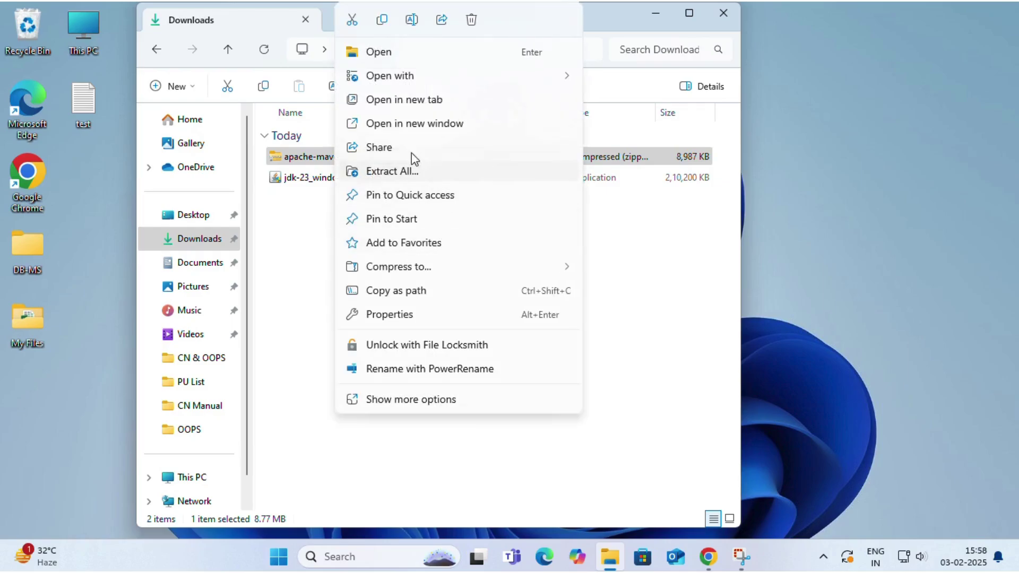
left_click(392, 173)
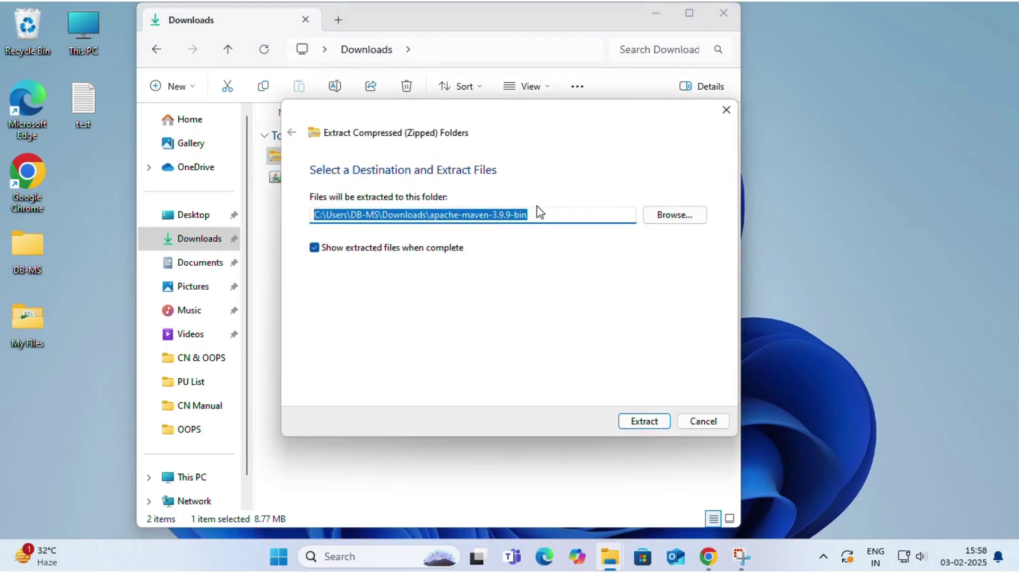
left_click_drag(532, 215, 428, 211)
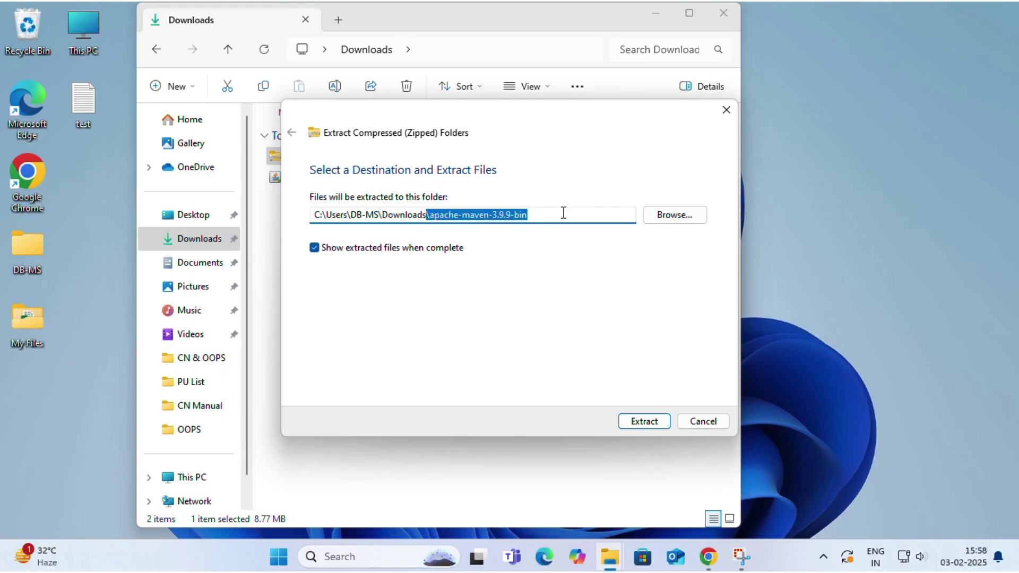
key("BackSpace")
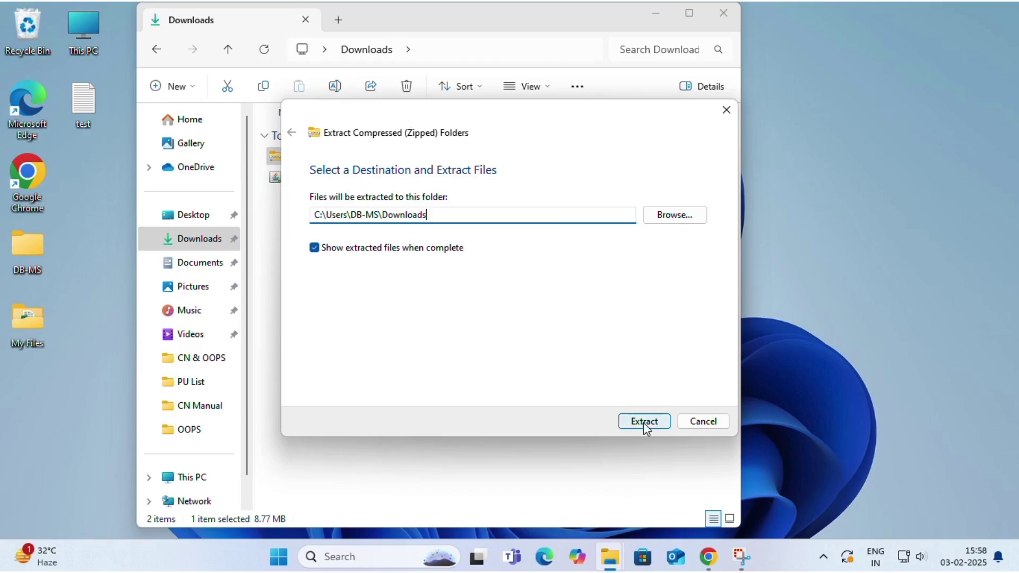
left_click(644, 423)
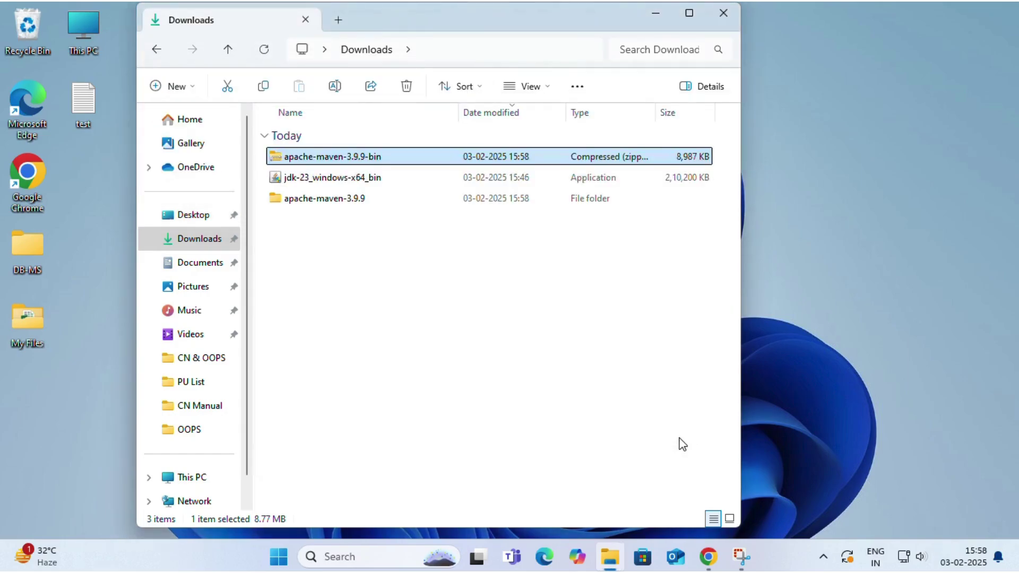
Open the apache-maven-3.9.9 folder and then its bin folder
left_click(330, 199)
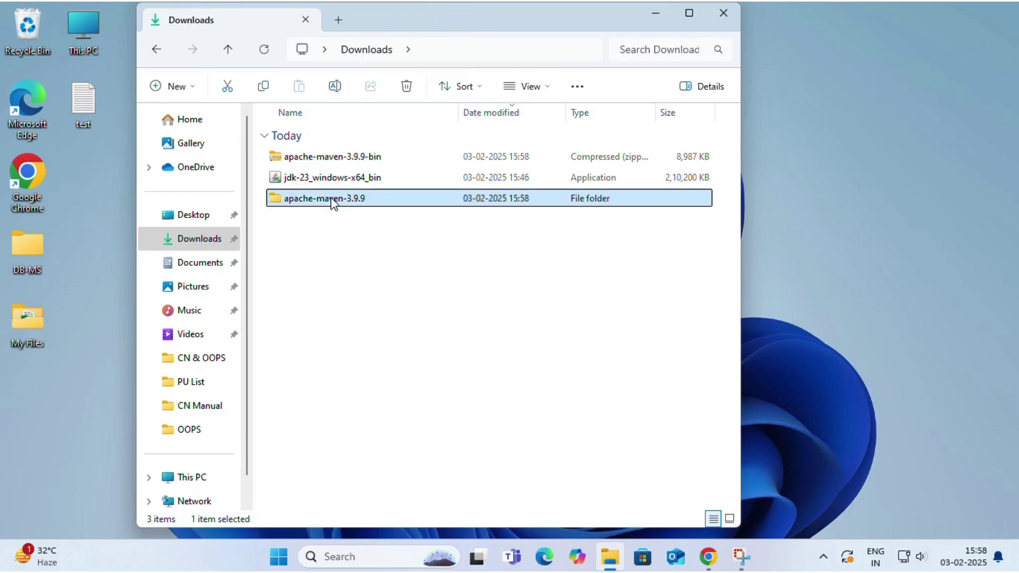
double_click(330, 198)
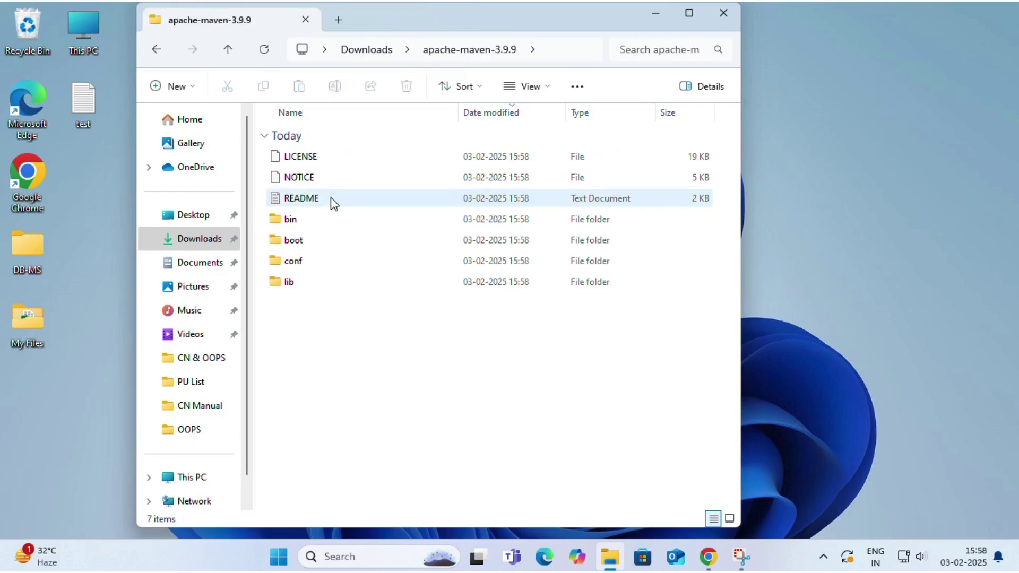
left_click(295, 224)
double_click(296, 223)
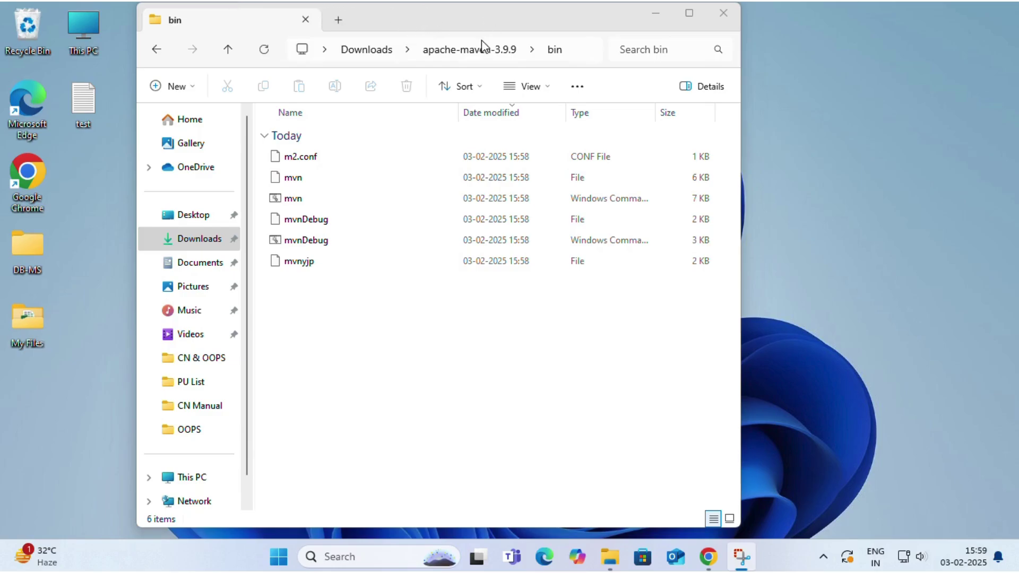
Copy the bin folder's full path from the Explorer address bar
left_click_drag(353, 22, 346, 83)
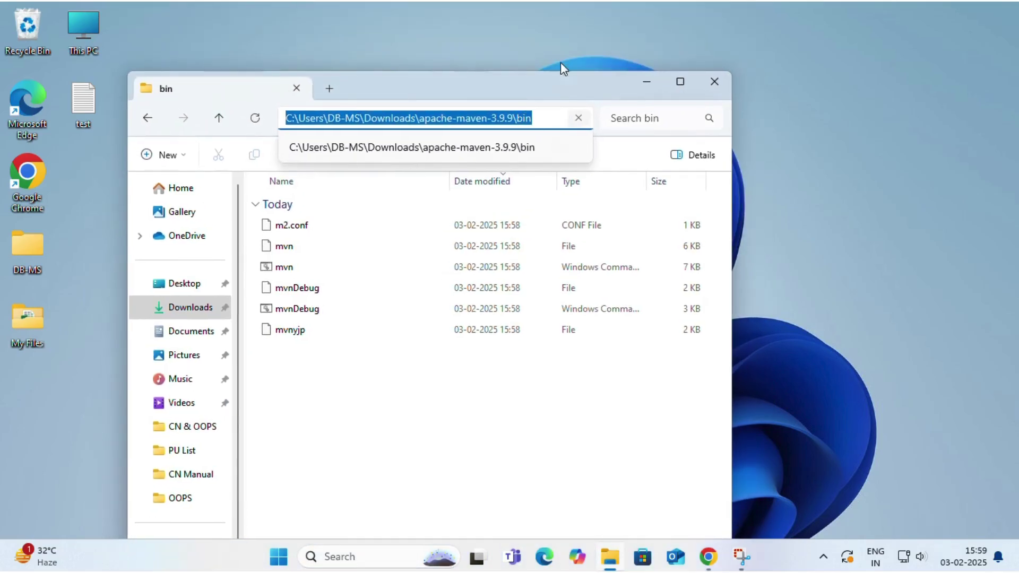
right_click(448, 118)
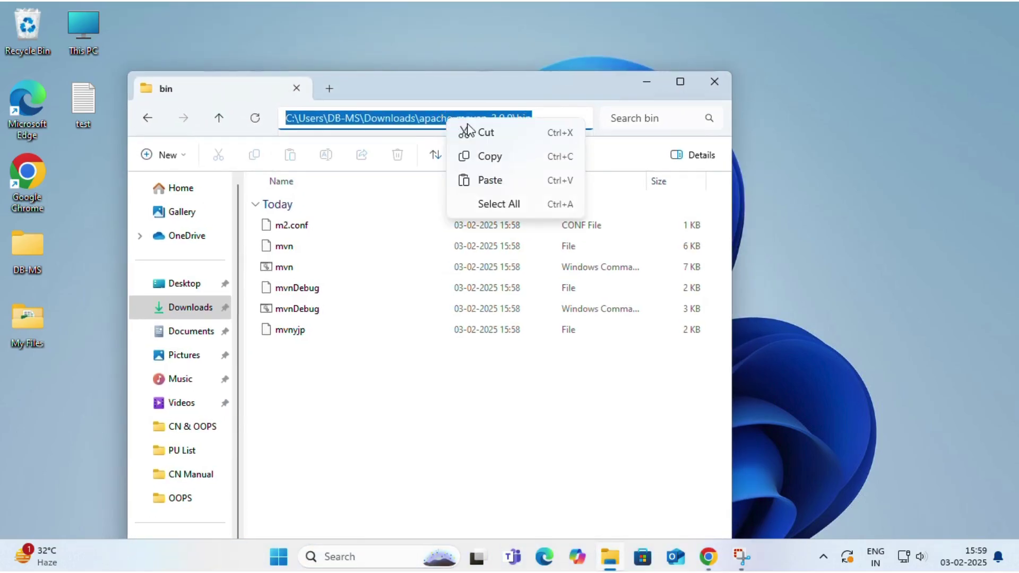
left_click(495, 159)
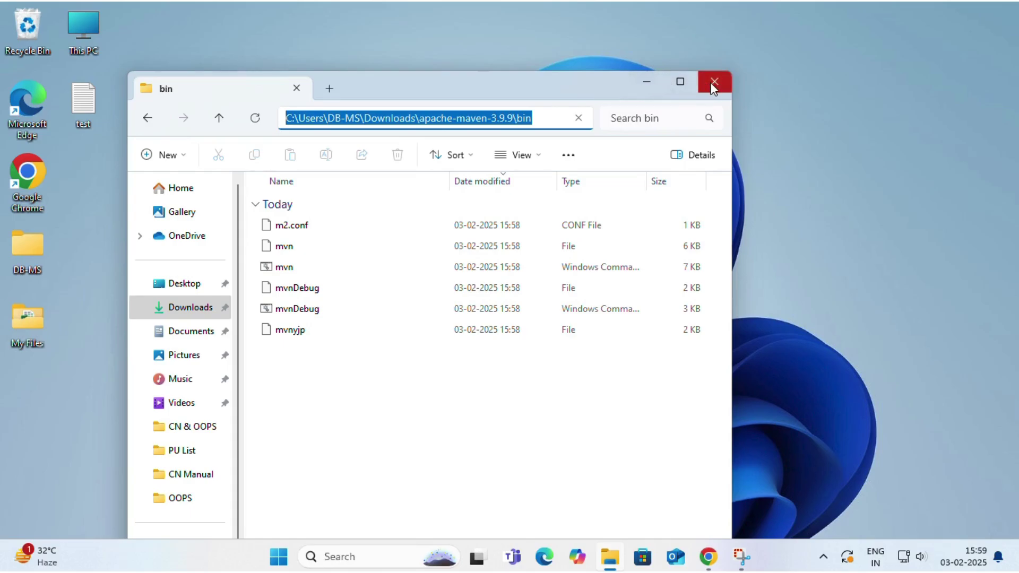
Minimize Explorer and launch 'Edit the system environment variables' from Windows Search with 'envi'
left_click(647, 83)
left_click(342, 557)
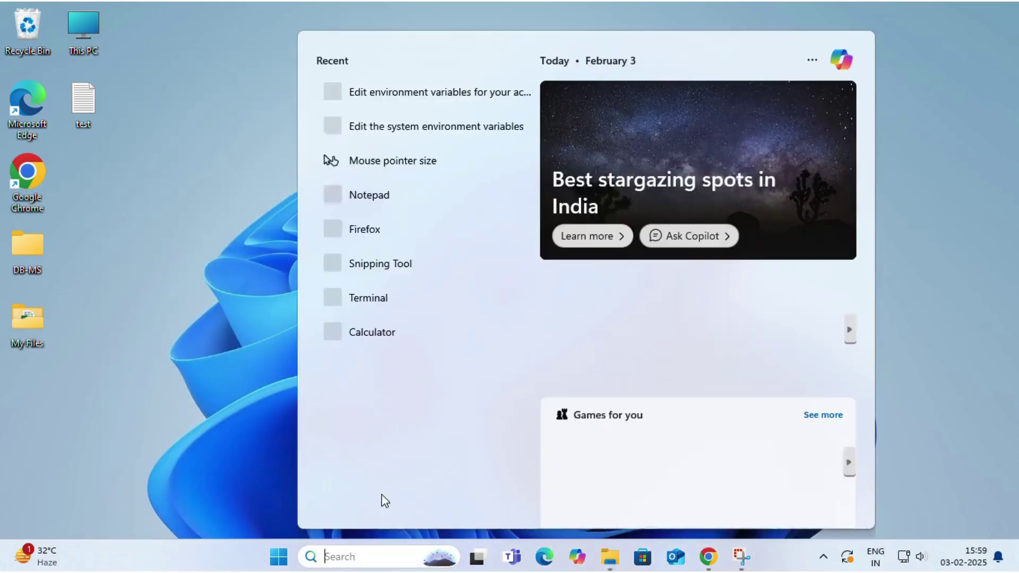
type("env")
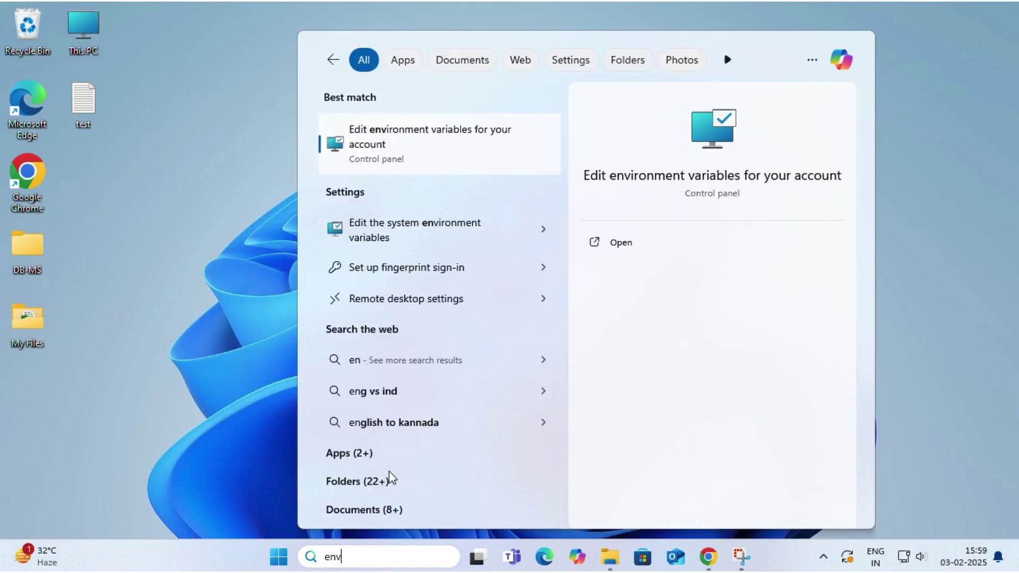
type("i")
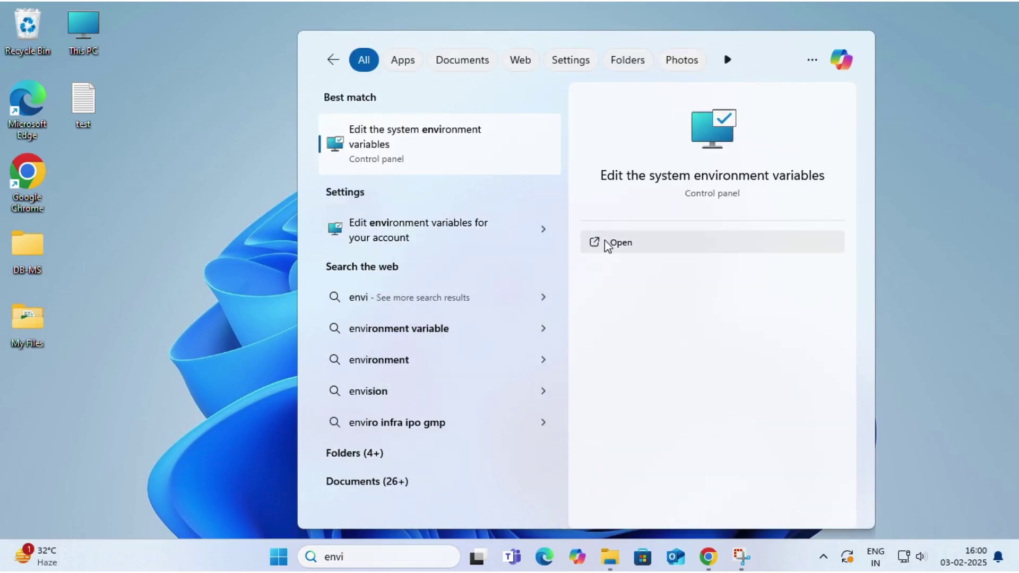
left_click(613, 243)
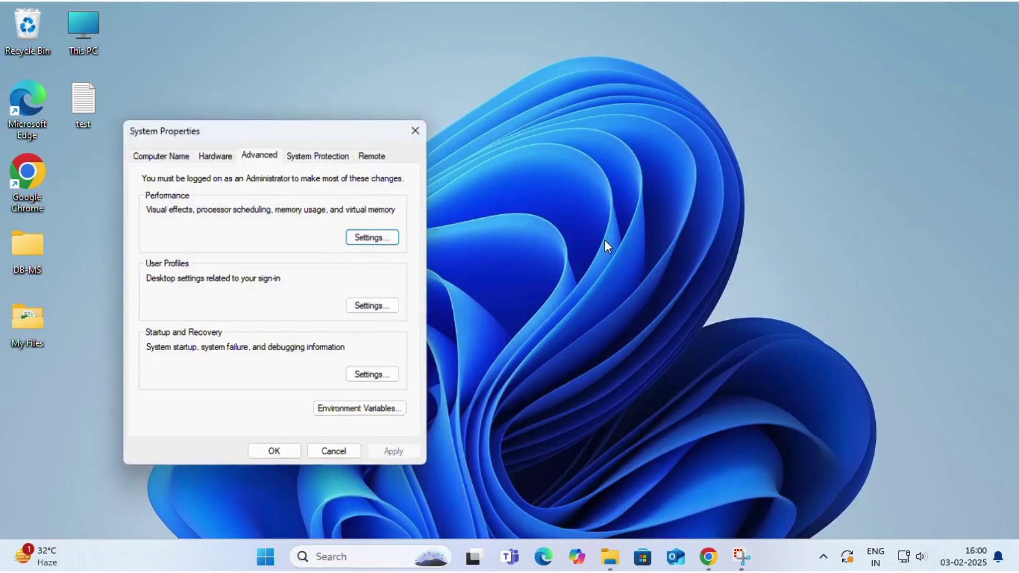
Add a new system Path entry containing the pasted Maven bin folder path
left_click(339, 411)
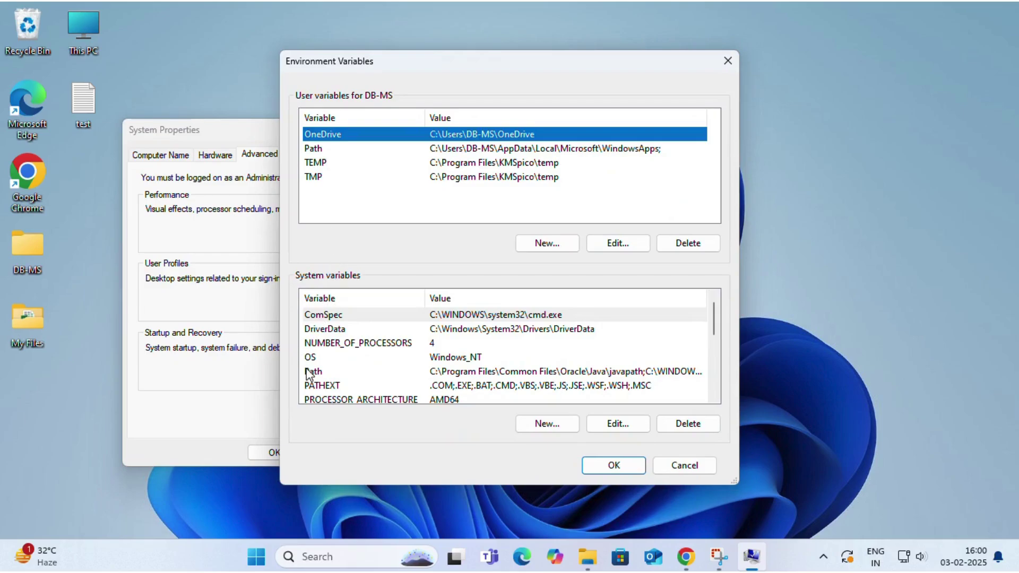
double_click(312, 373)
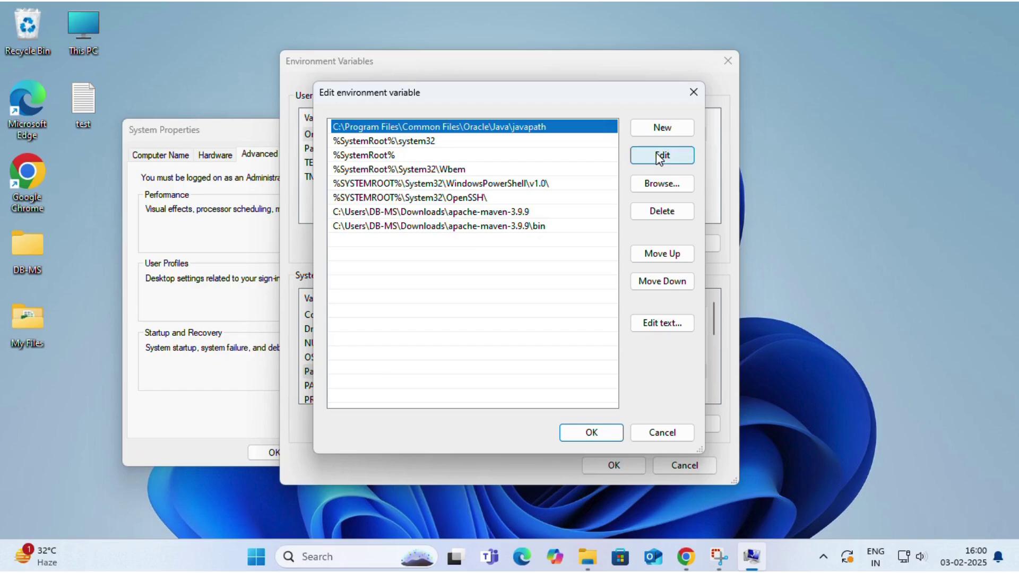
left_click(662, 128)
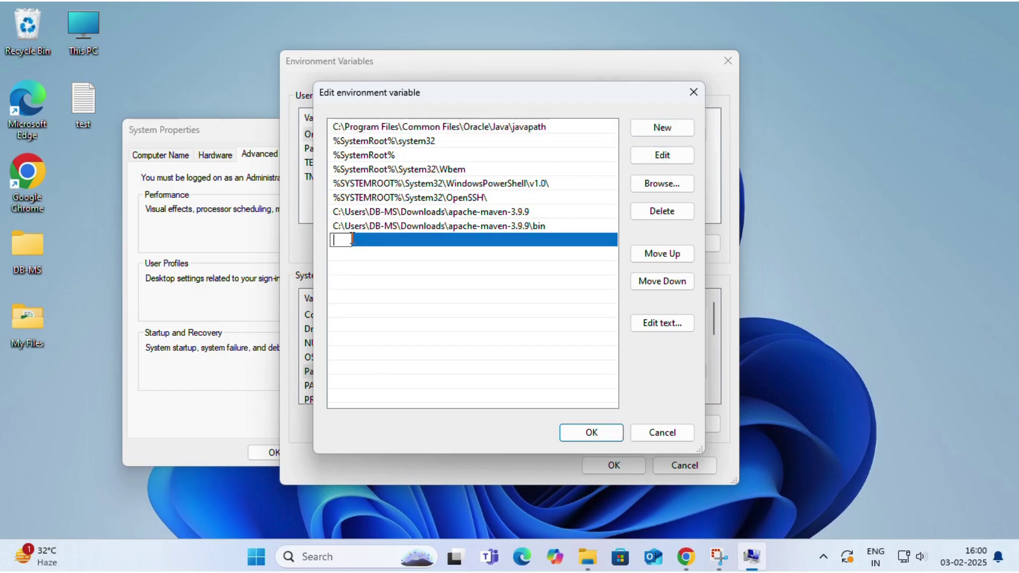
right_click(333, 243)
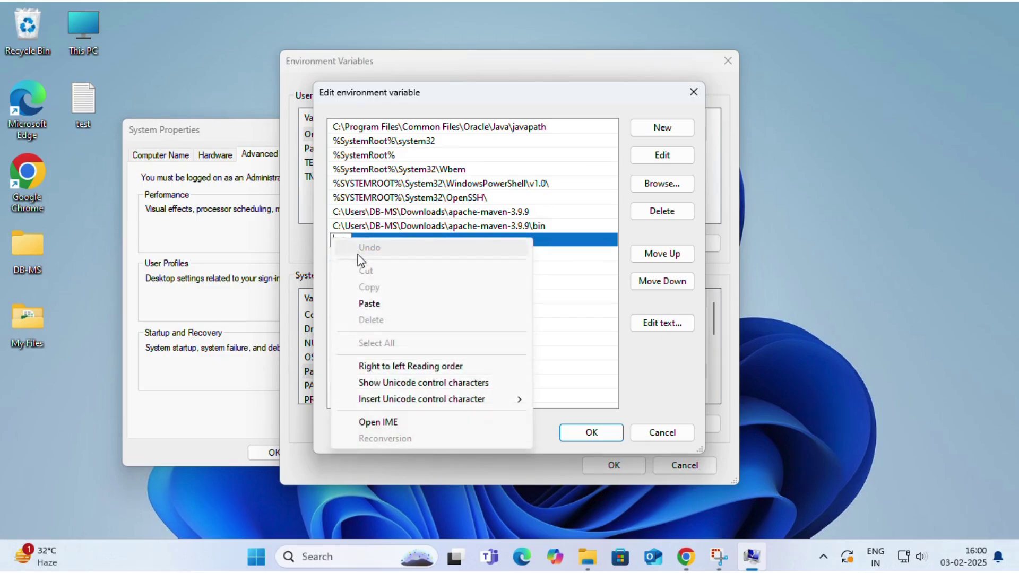
left_click(371, 303)
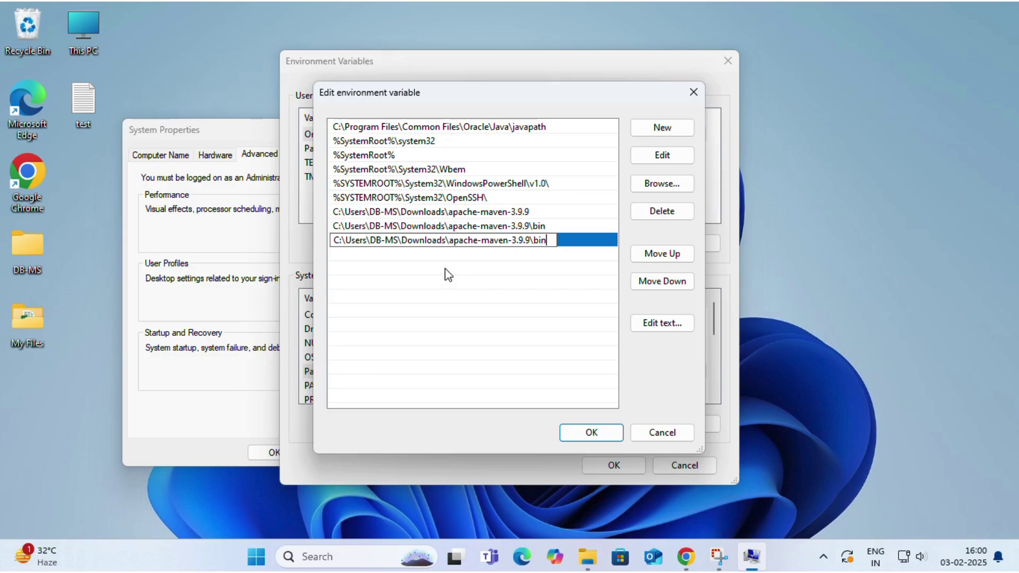
Discard the duplicate bin entry and confirm the Path, Environment Variables and System Properties dialogs
key("Escape")
left_click(482, 258)
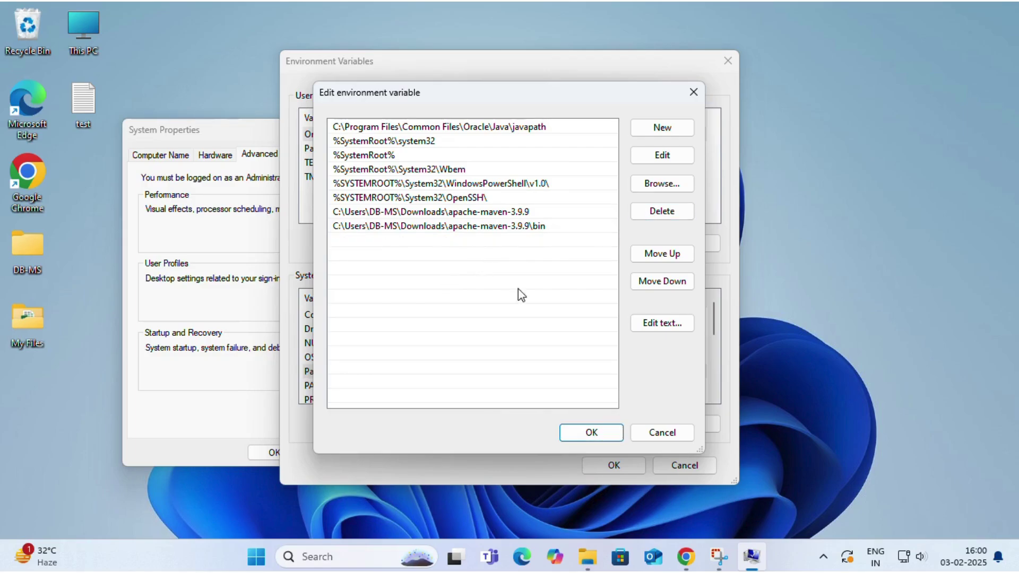
left_click(592, 434)
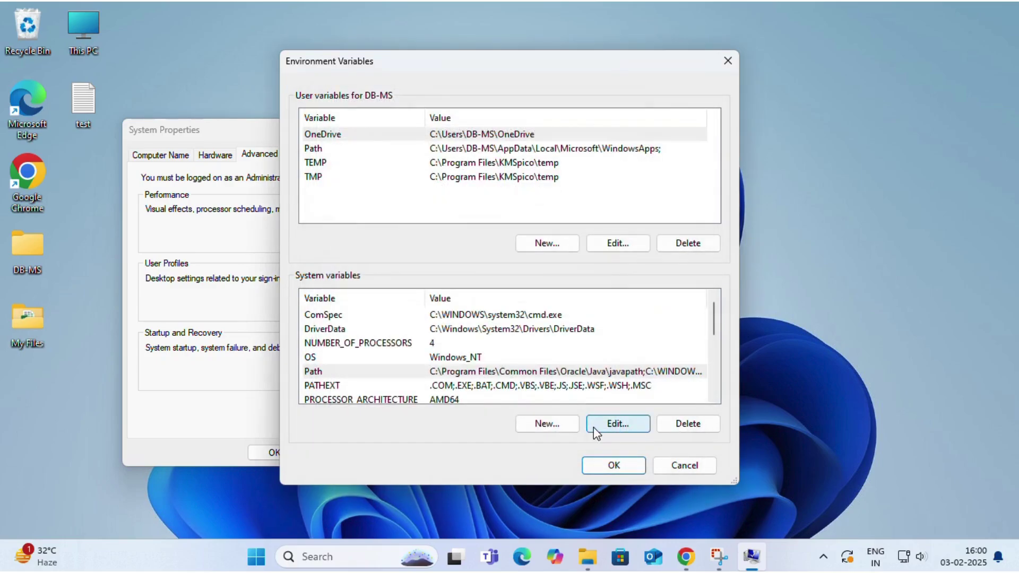
left_click(615, 466)
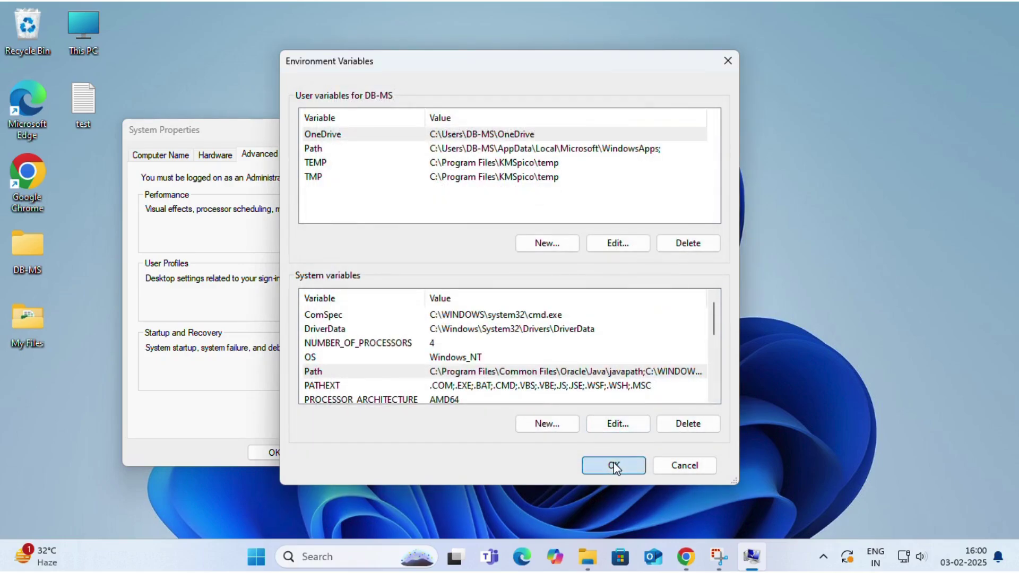
left_click(275, 454)
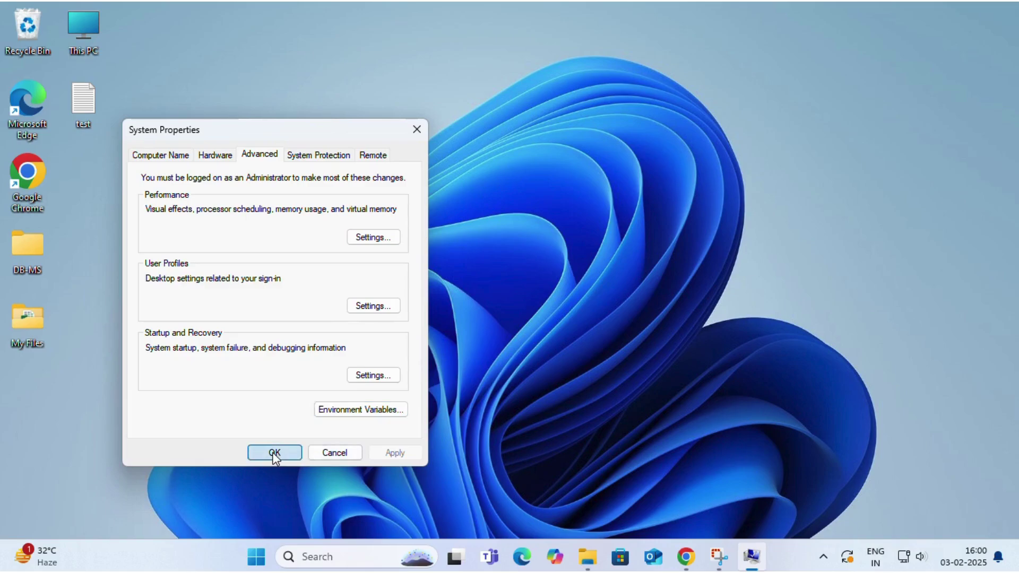
left_click(274, 454)
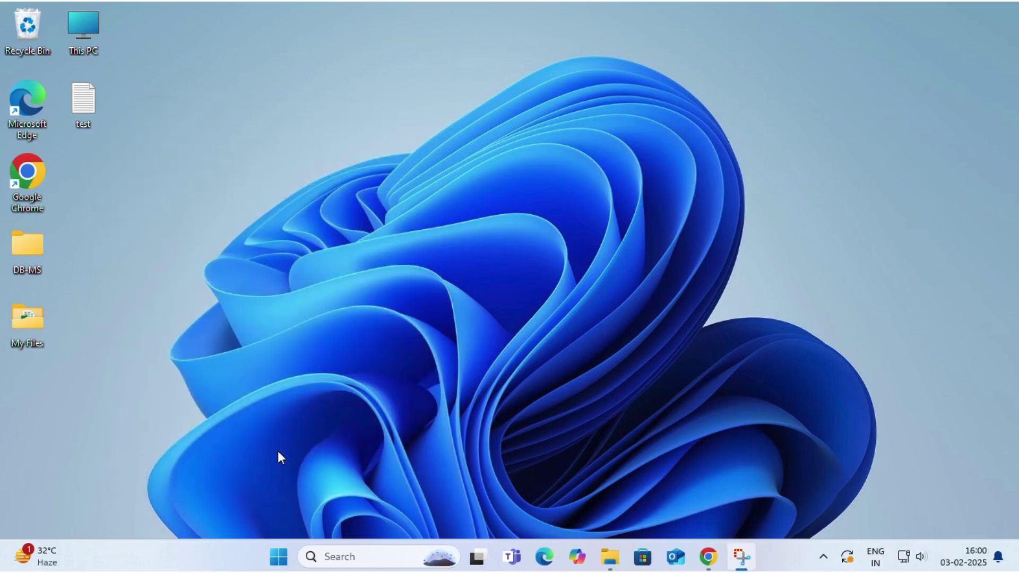
Find 'terminal' in Windows Search and launch the Terminal best match
left_click(337, 556)
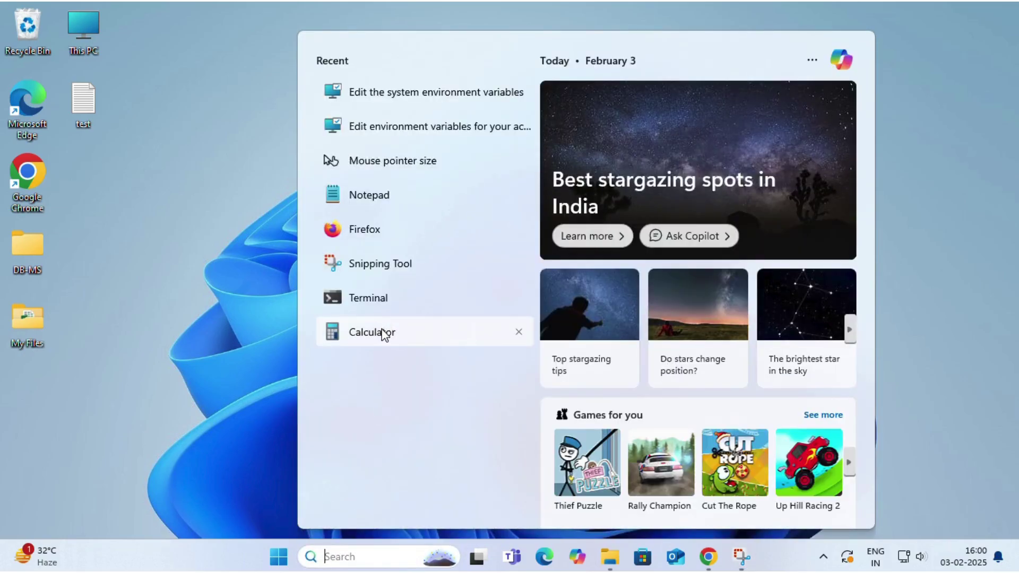
type("c")
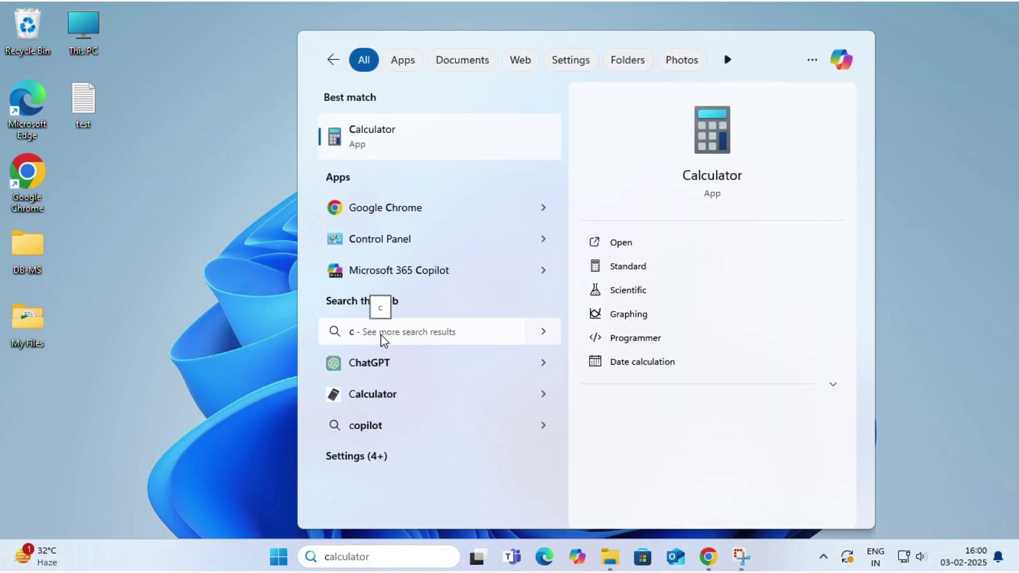
key("BackSpace")
type("t")
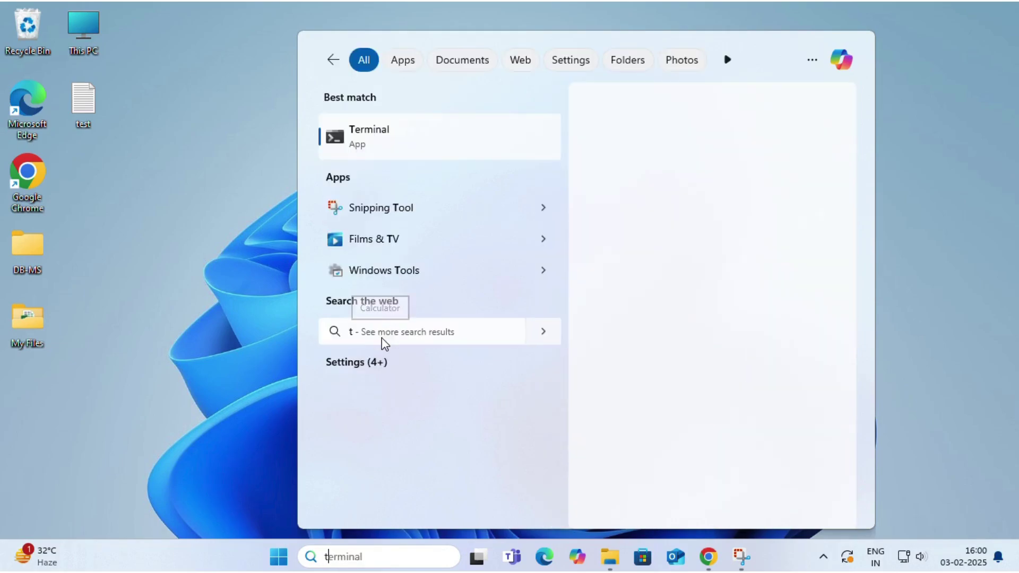
type("e")
left_click(362, 131)
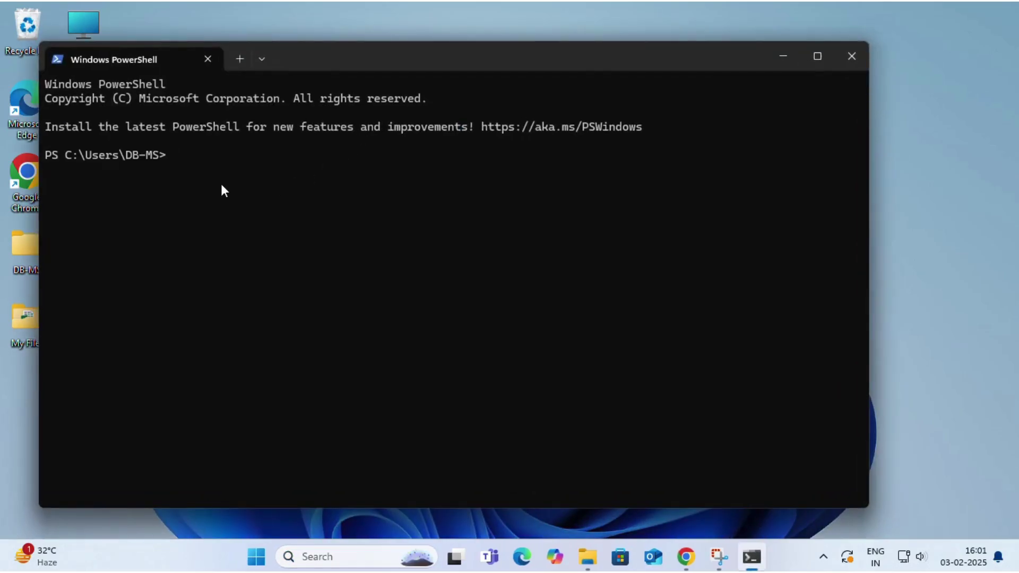
type("mvn --version")
Run mvn --version in PowerShell to confirm Apache Maven 3.9.9
key("Return")
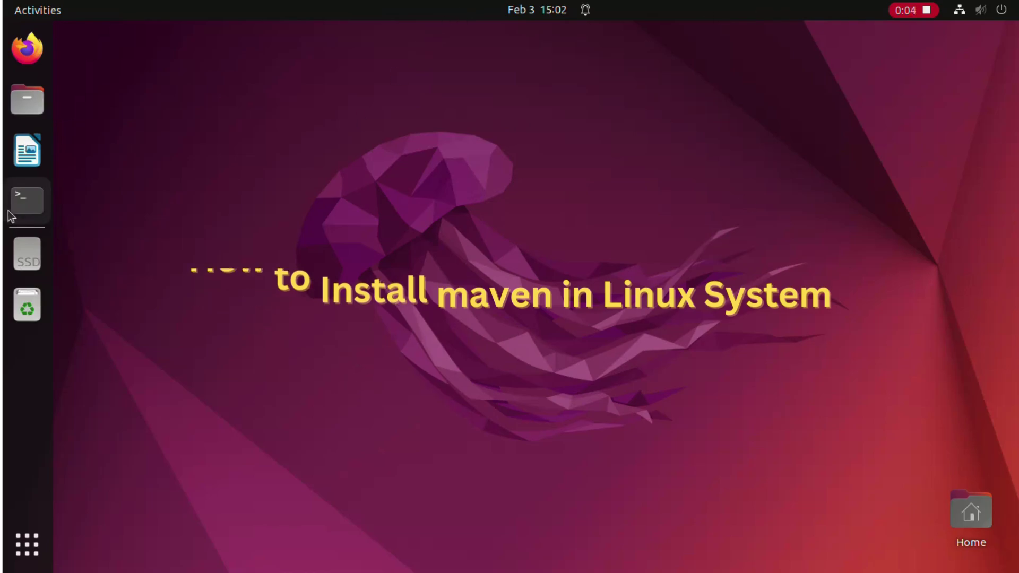
Open Ubuntu's terminal and run sudo apt update, entering the sudo password
left_click(24, 212)
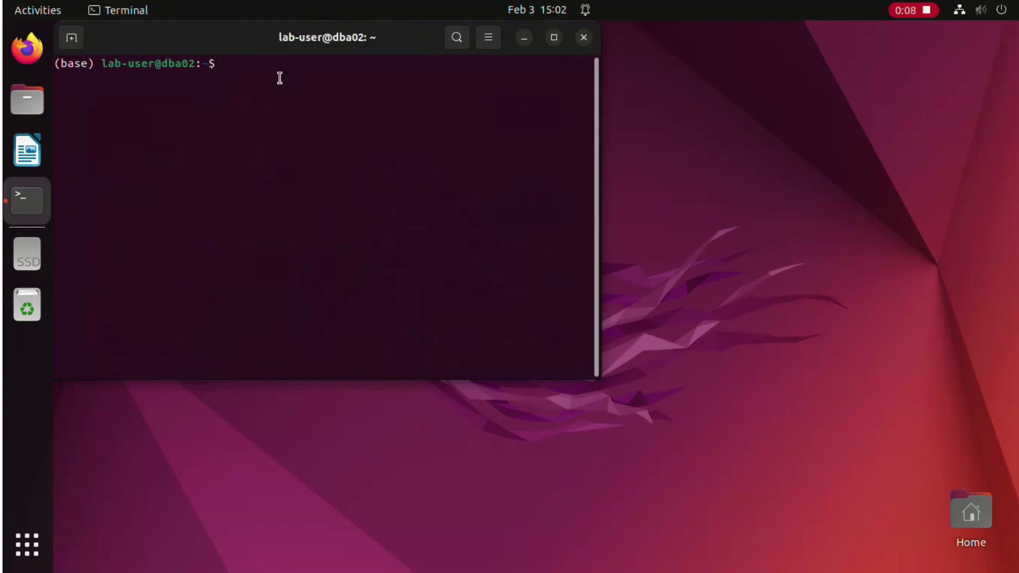
type("sud")
type("o apt ")
type("update")
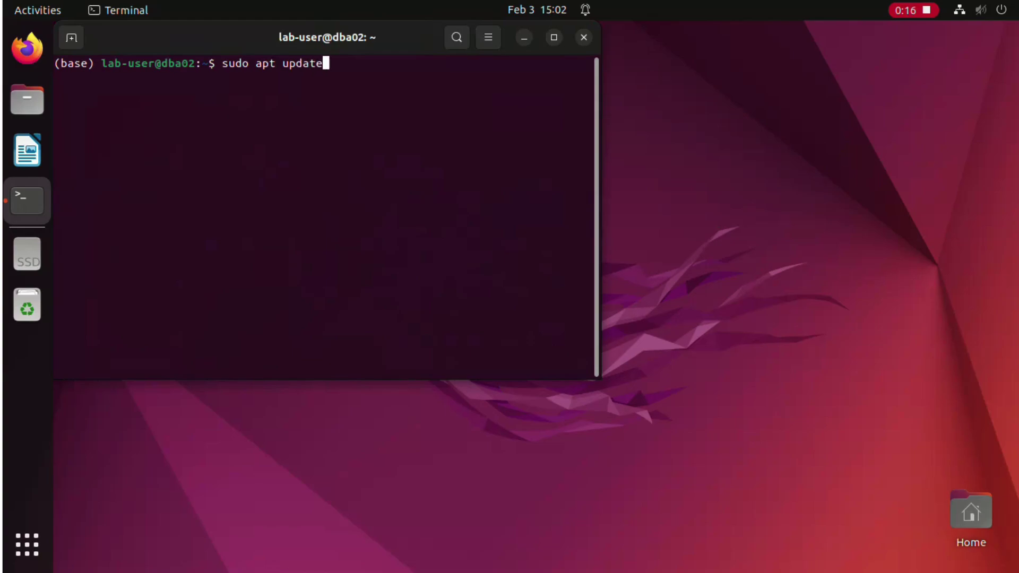
key("Return")
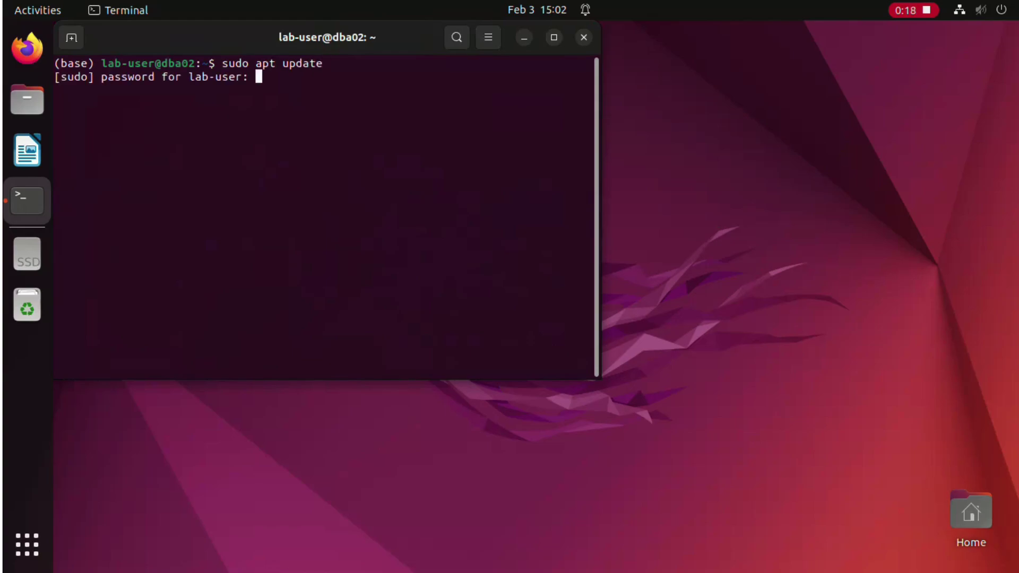
key("Return")
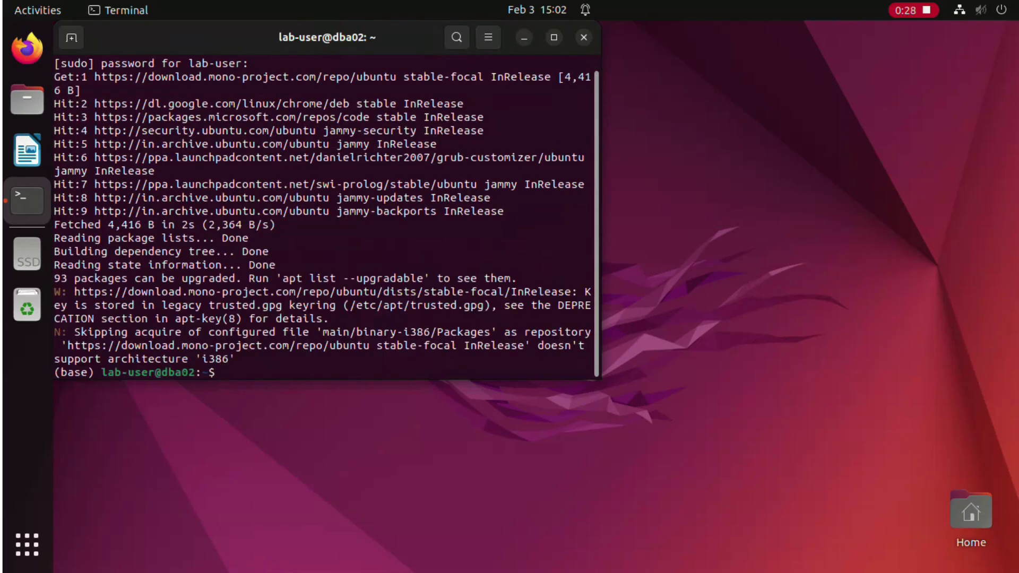
type("c")
type("lear")
Clear the terminal, run sudo apt install maven, and answer y to continue
key("Return")
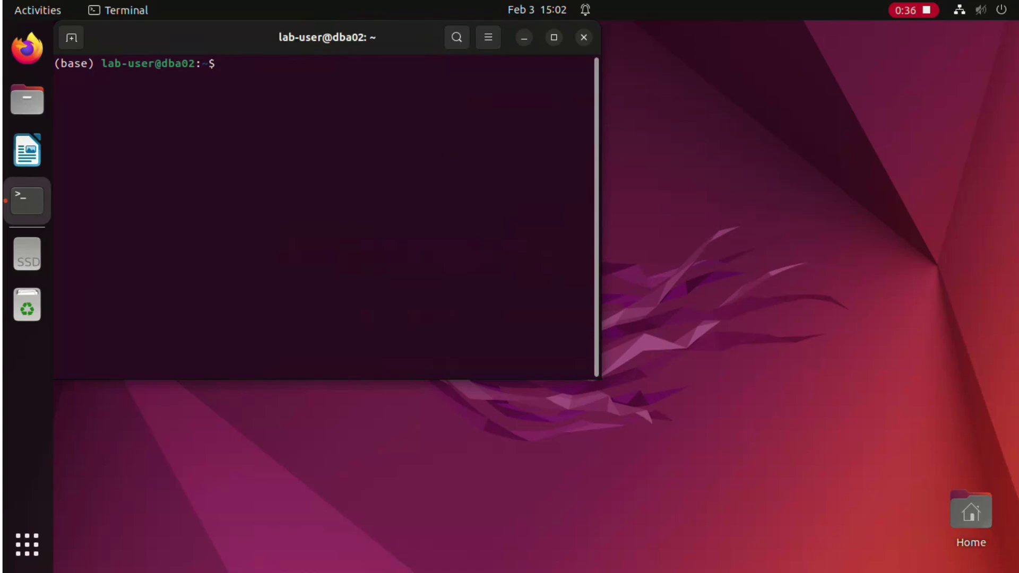
type("sudo")
type(" apt")
type(" instal")
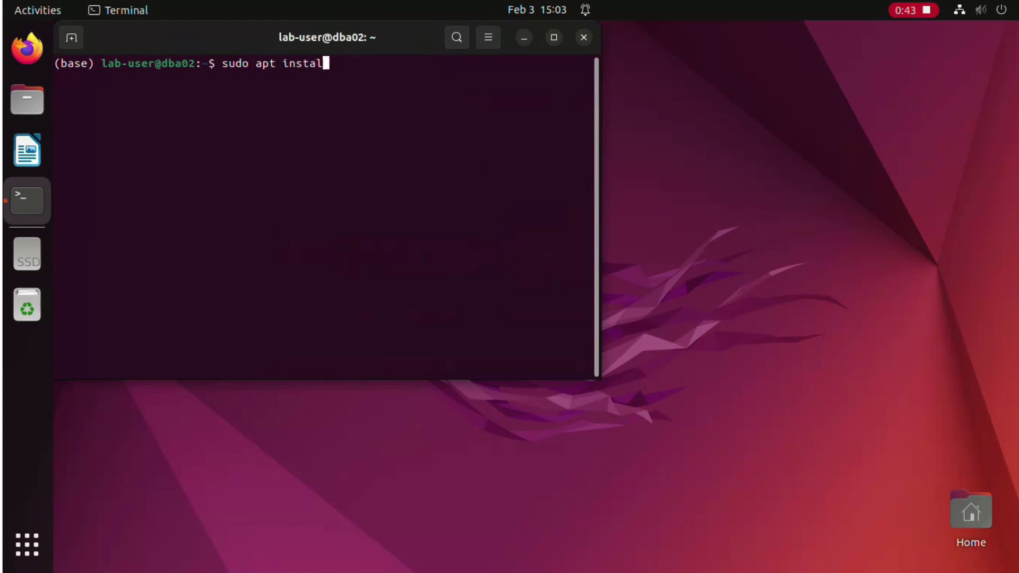
type("l m")
type("aven")
key("Return")
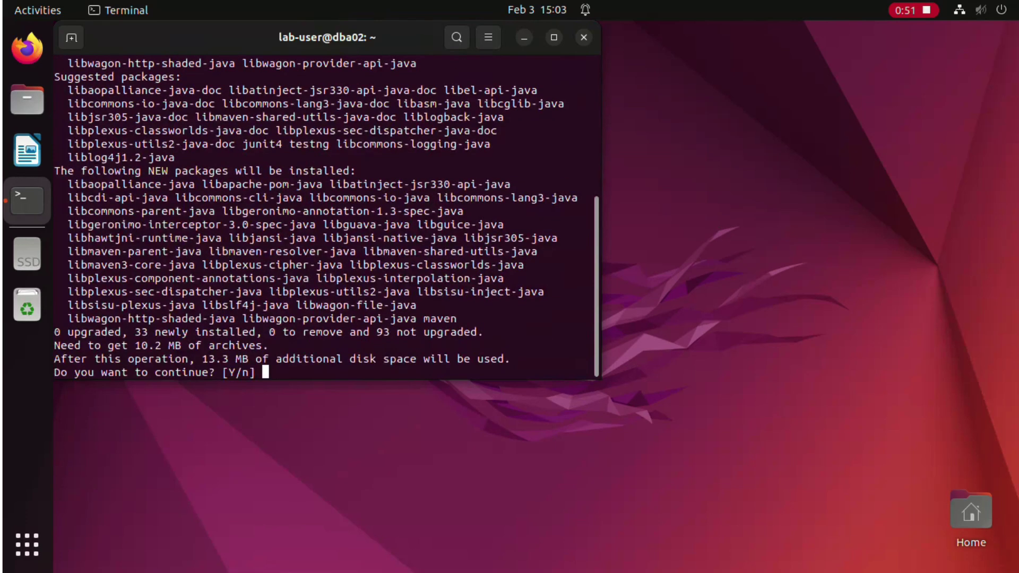
type("y")
key("Return")
type("cl")
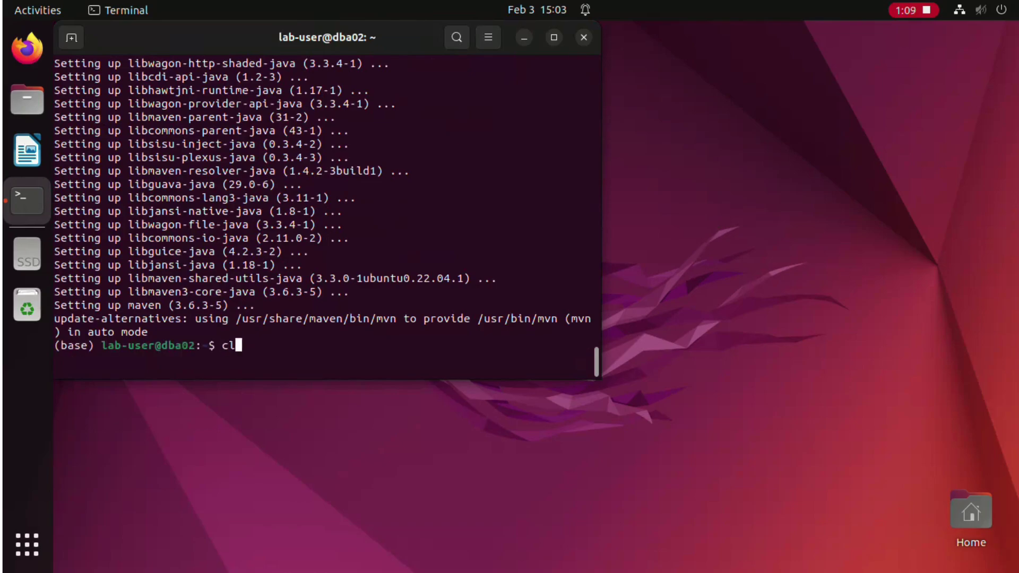
type("ear")
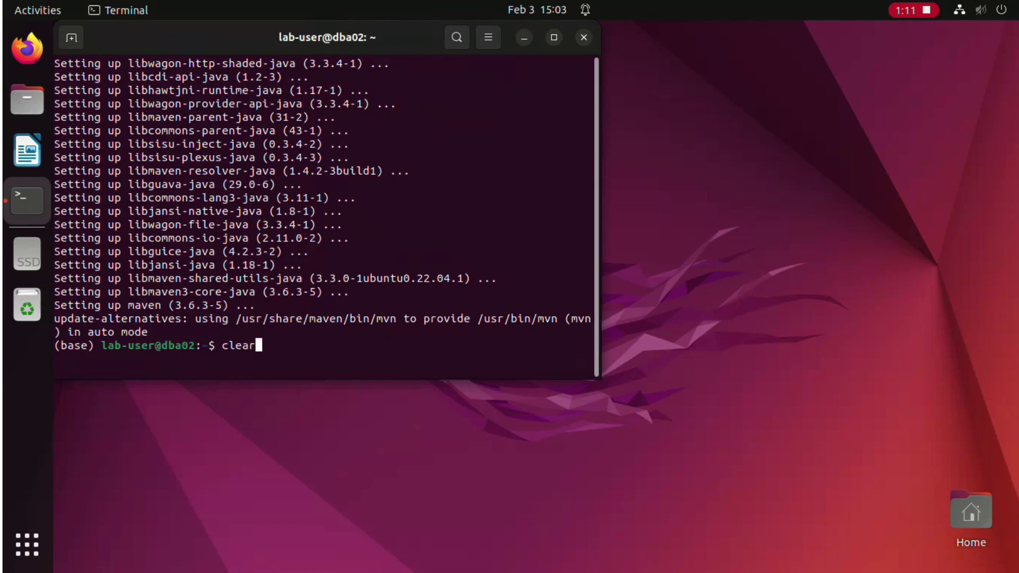
Clear the terminal and run mvn --version to confirm Maven 3.6.3 on Java 11.0.25
key("Return")
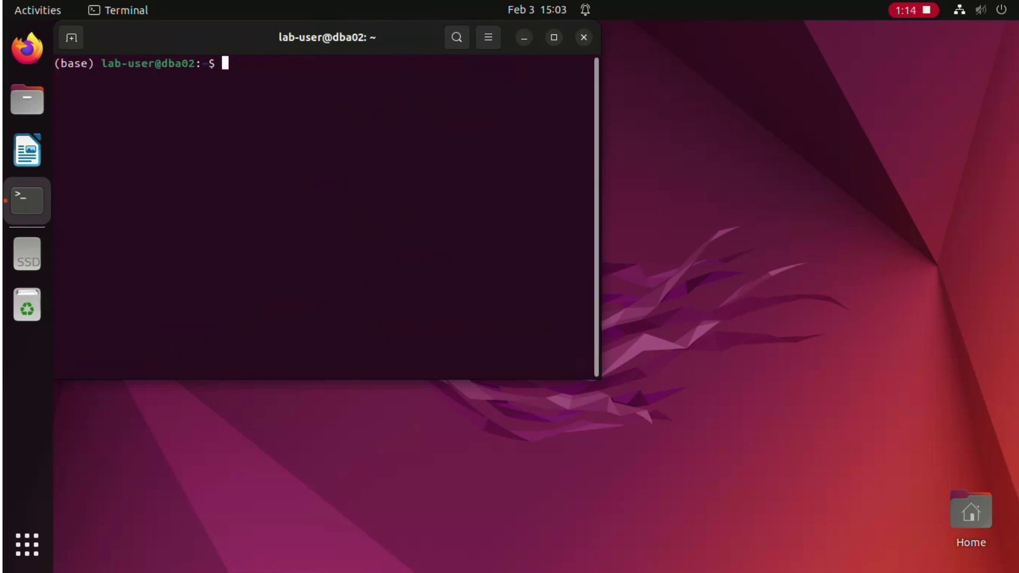
type("mvn ")
type("--ver")
type("sion")
key("Return")
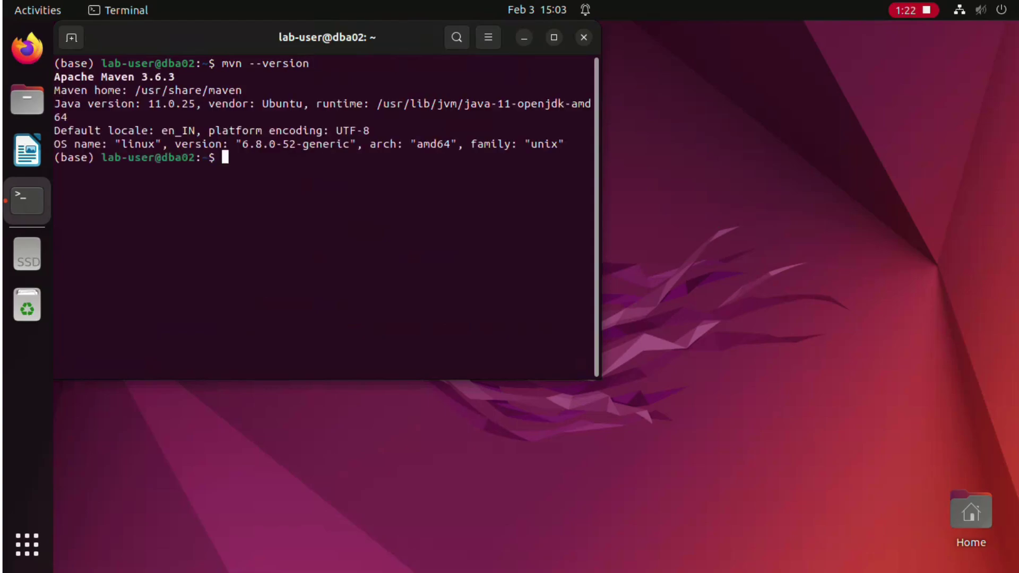